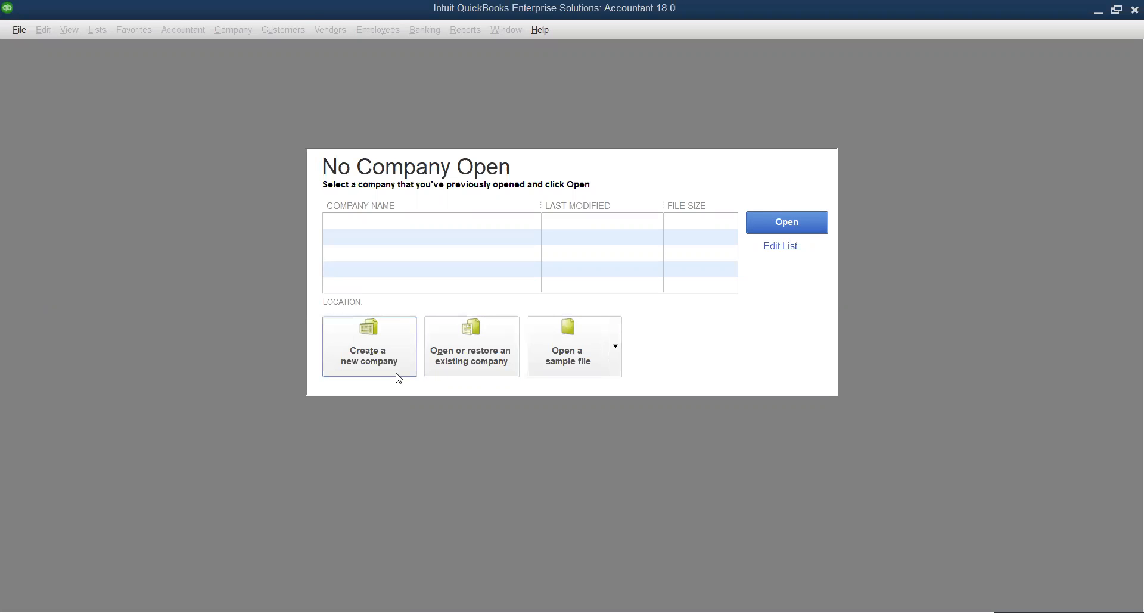
Start a new company file from the No Company Open window
left_click(379, 356)
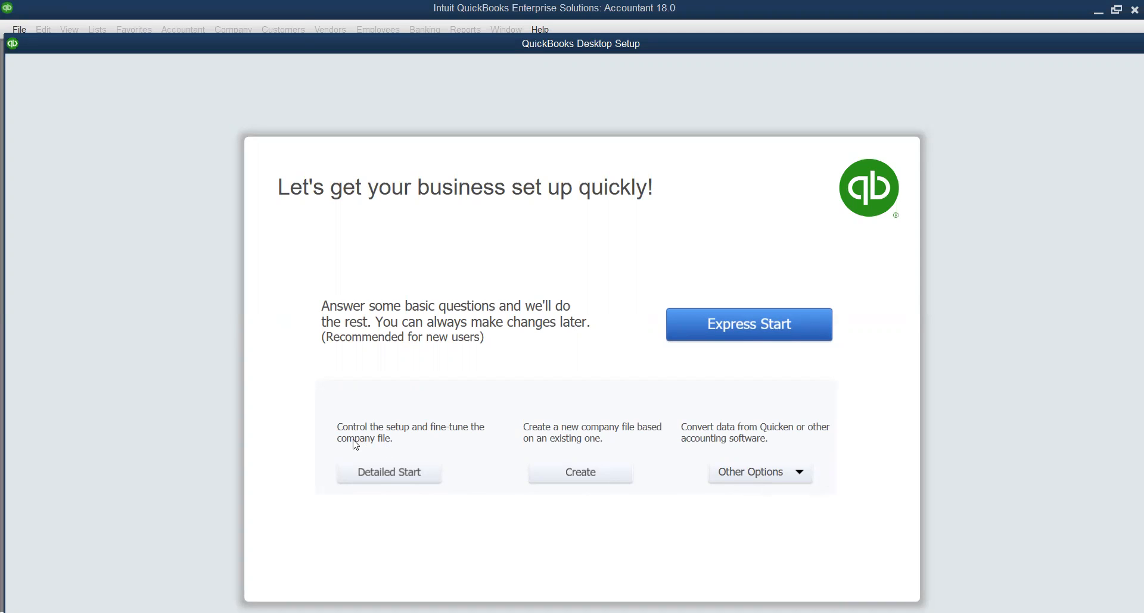
Choose Detailed Start and enter ABC COMPANY LIMITED as both company and legal name
left_click(383, 479)
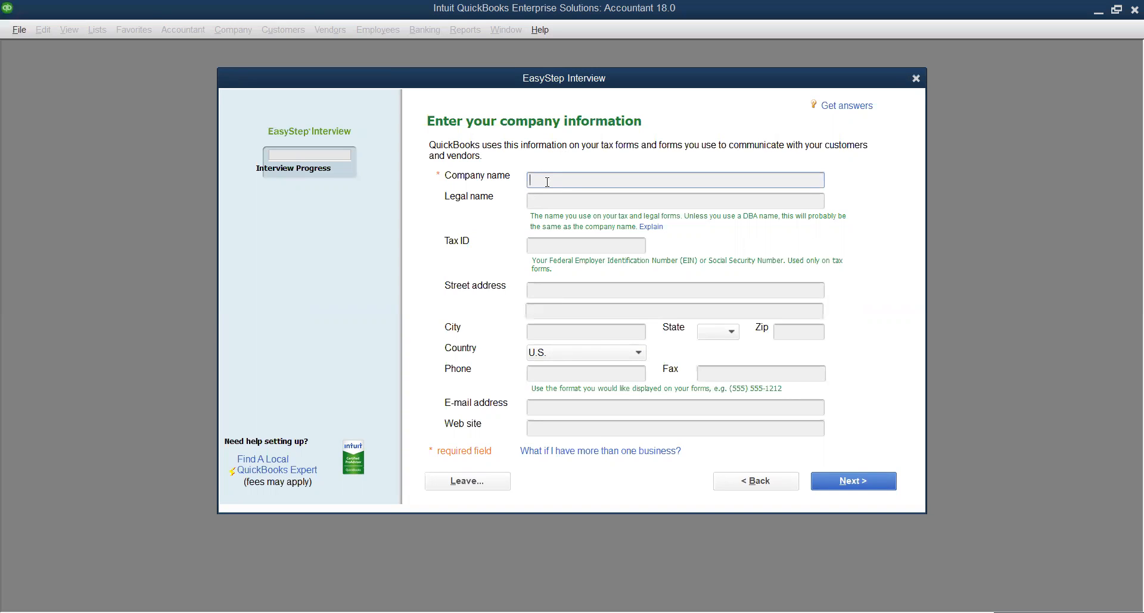
type("ABC COMPANY LIMITED")
left_click_drag(636, 180, 530, 185)
key("ctrl+c")
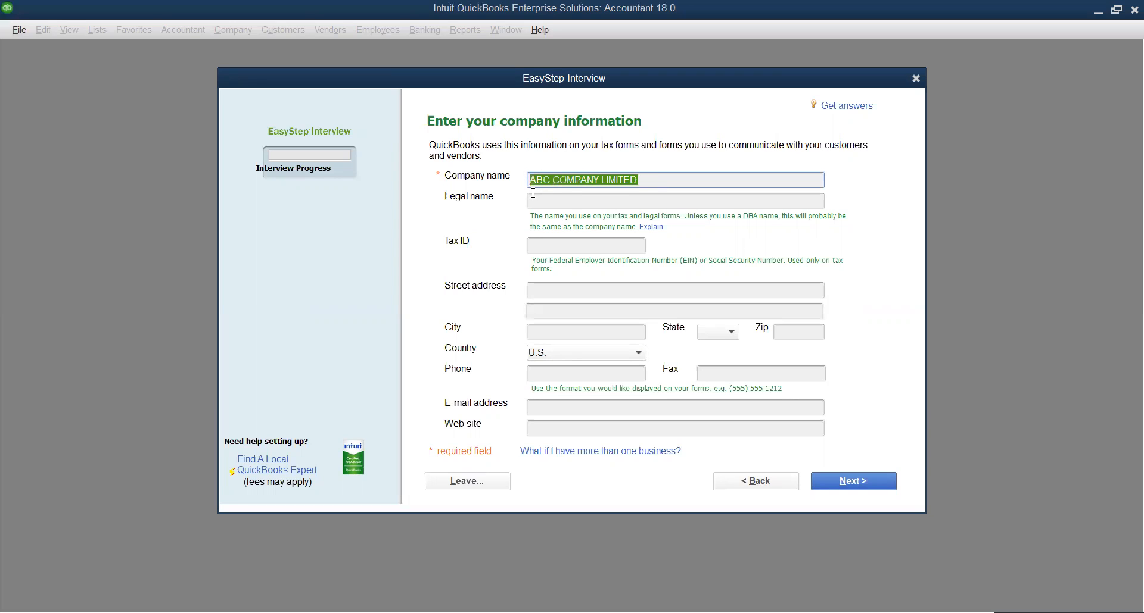
left_click(551, 203)
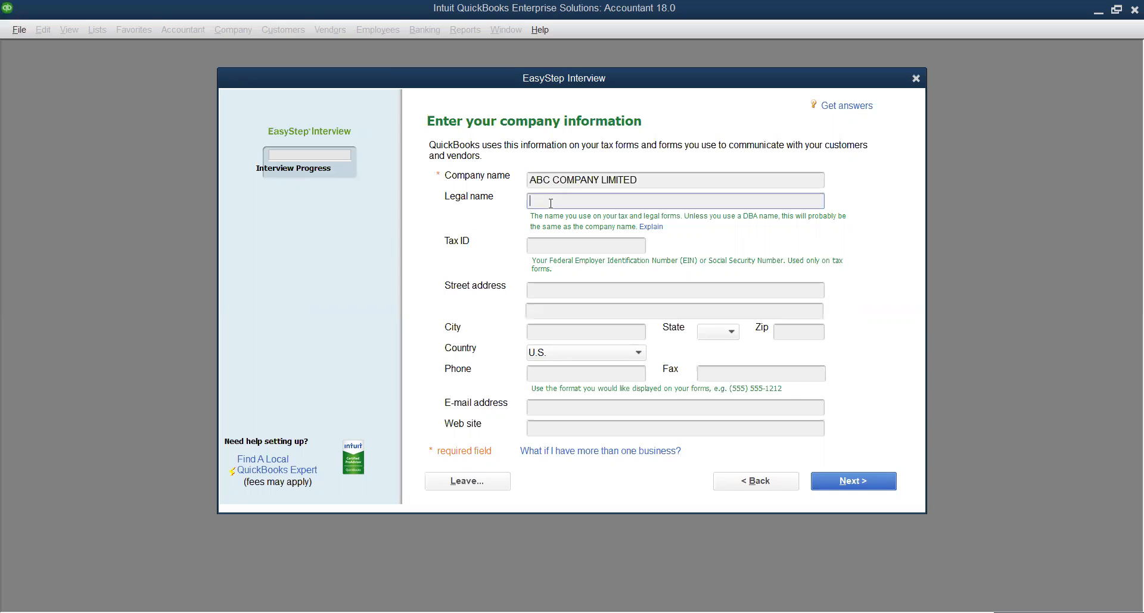
key("ctrl+v")
left_click(552, 244)
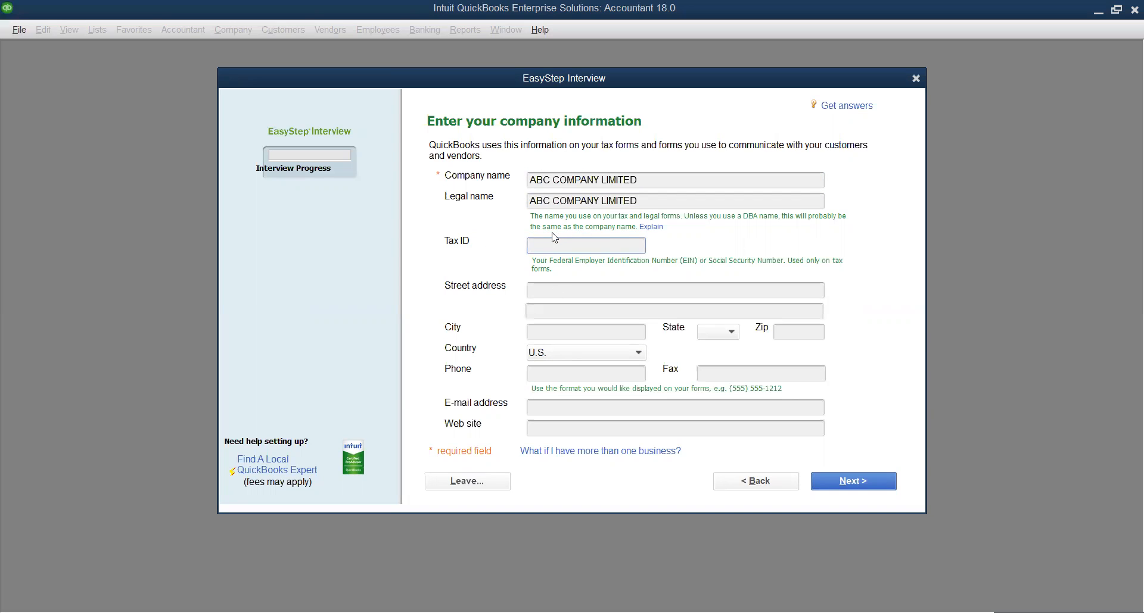
Enter the street address P.O.BOX OH / SPINTEX with city ACCRA
left_click(544, 291)
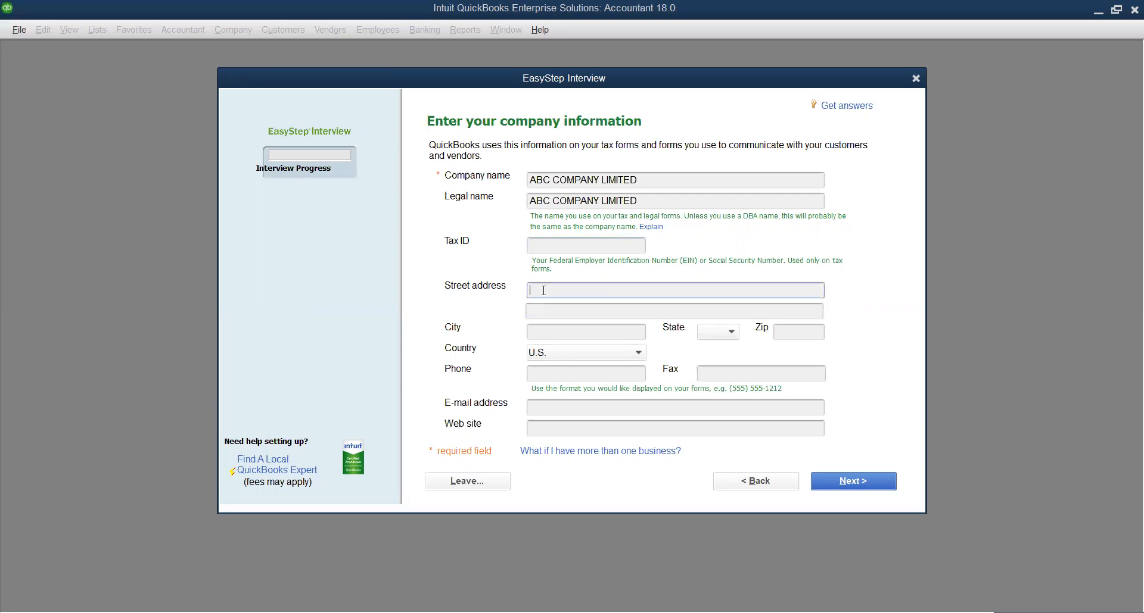
type("P.O.BOX OH, 25")
left_click(556, 311)
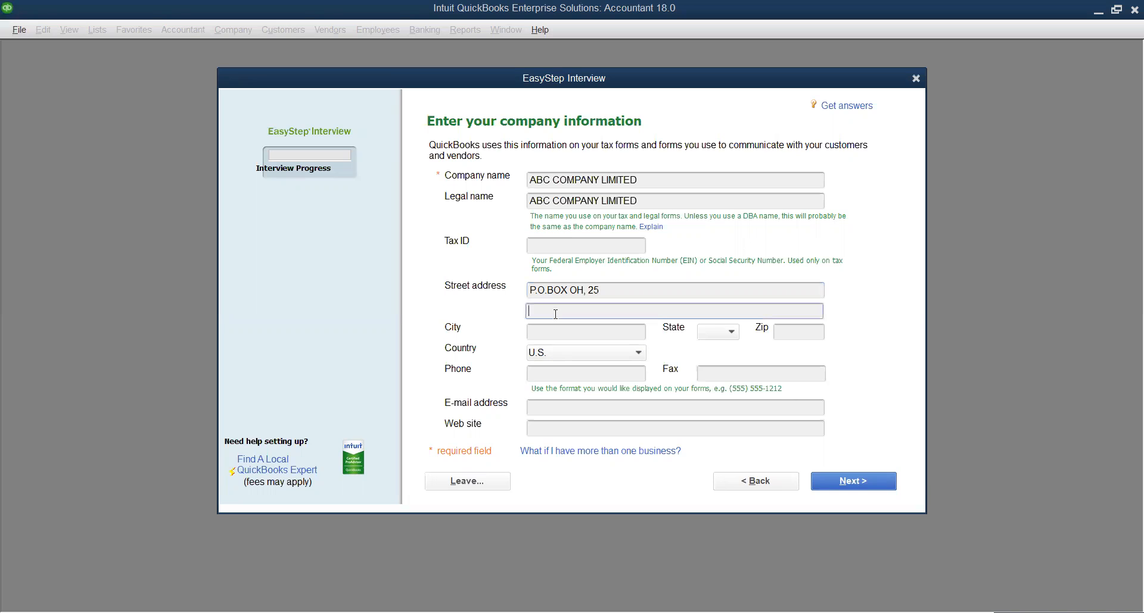
type("SPINTEX")
left_click(564, 332)
type("ACCRA")
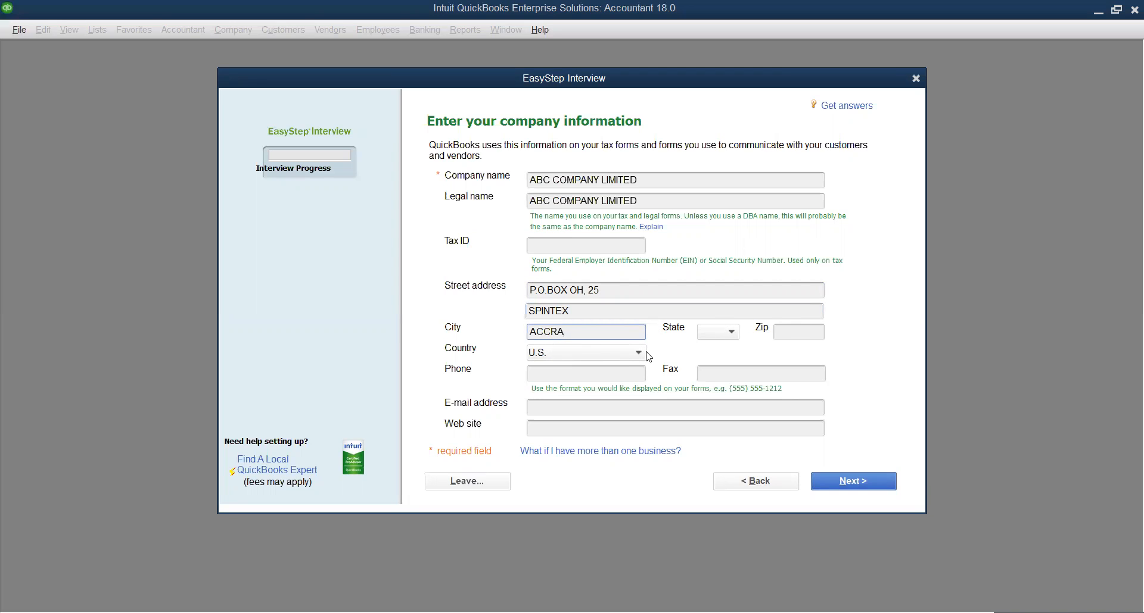
Set the country to Other and enter the company phone number
left_click(626, 356)
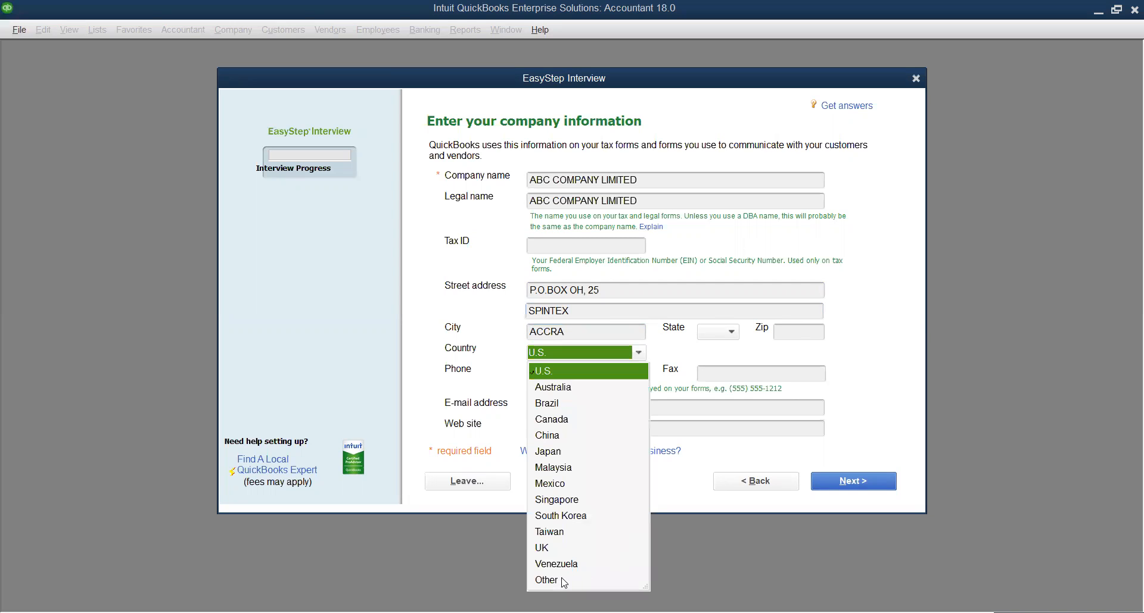
left_click(564, 581)
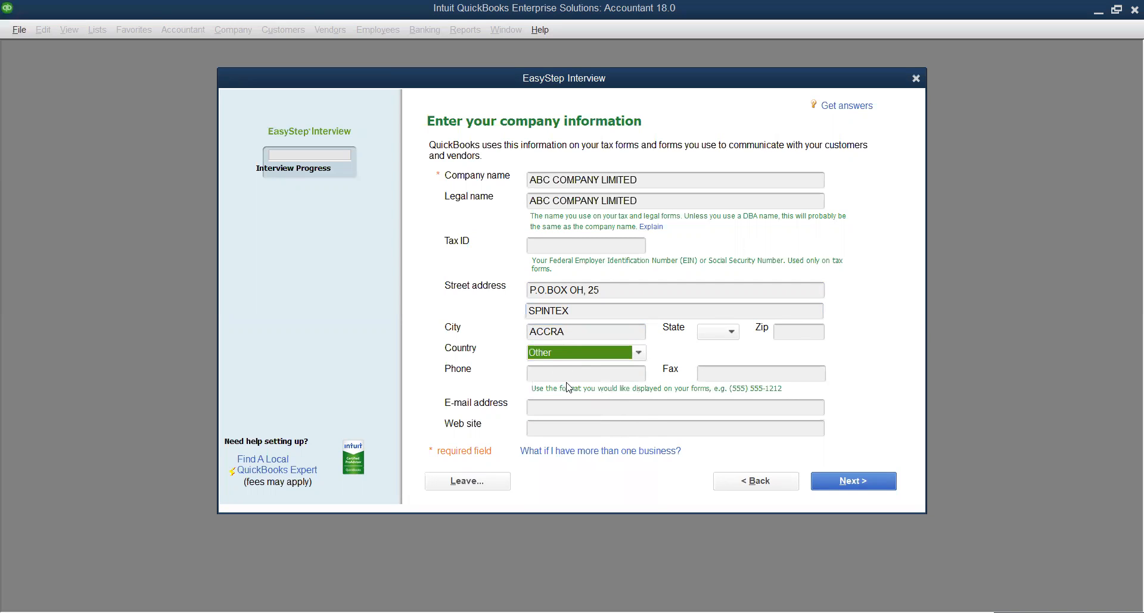
left_click(568, 375)
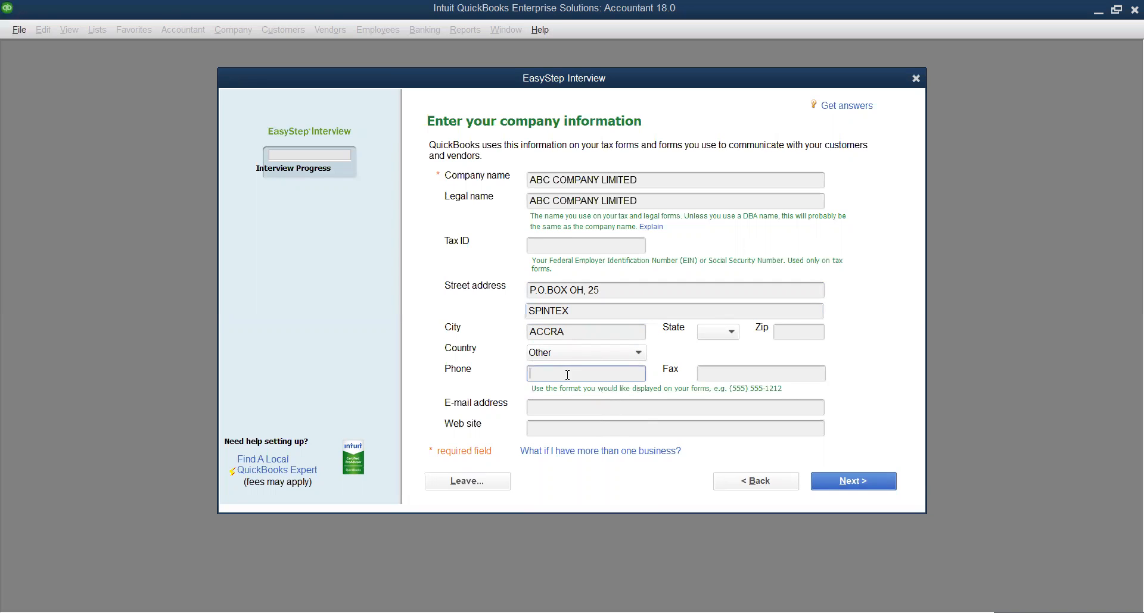
left_click(725, 370)
left_click(553, 409)
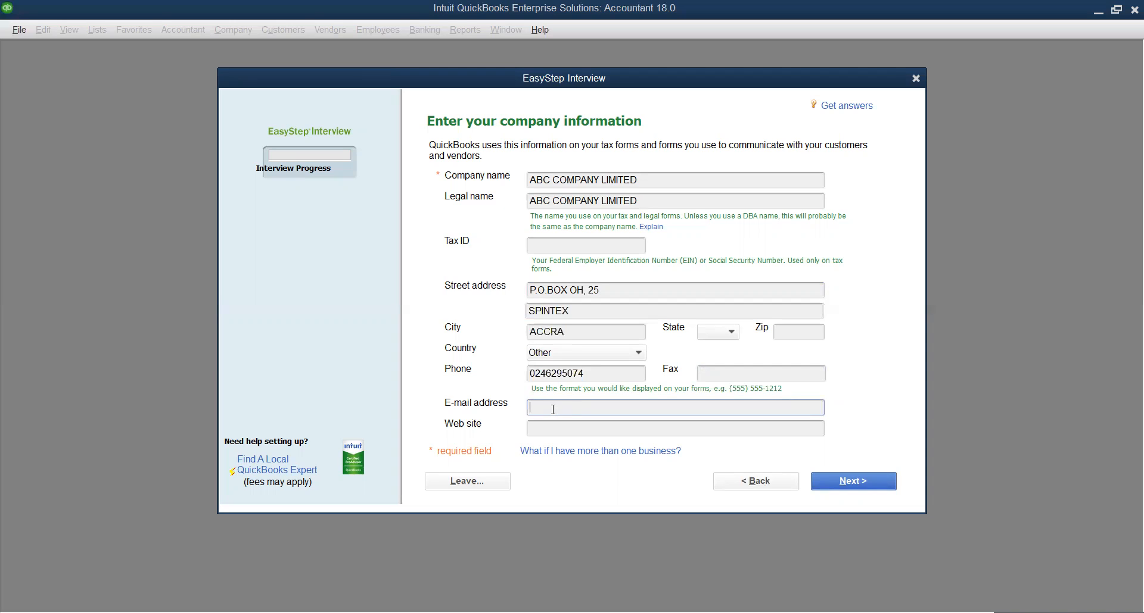
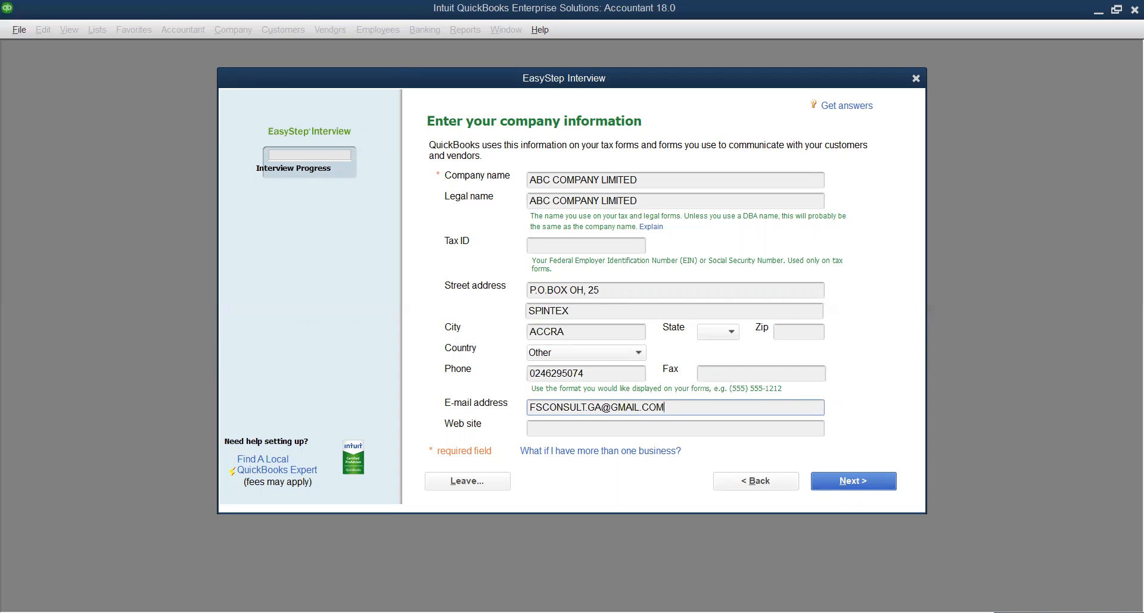
left_click(597, 407)
key("BackSpace")
type("C")
left_click(580, 430)
type("WWW")
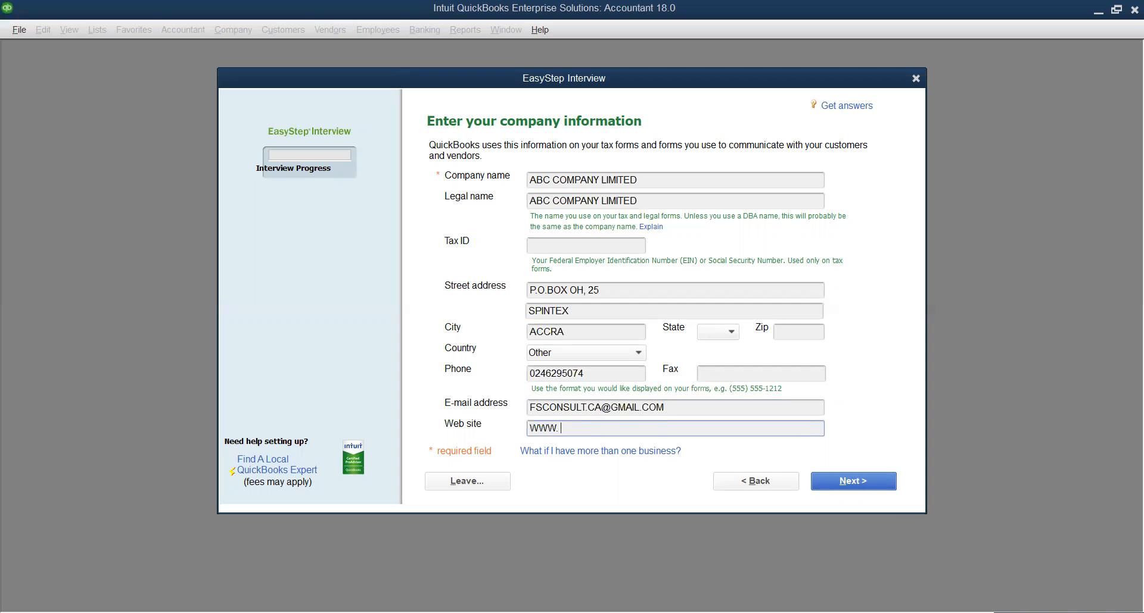
type(". FSCONSULT.COM")
left_click(854, 483)
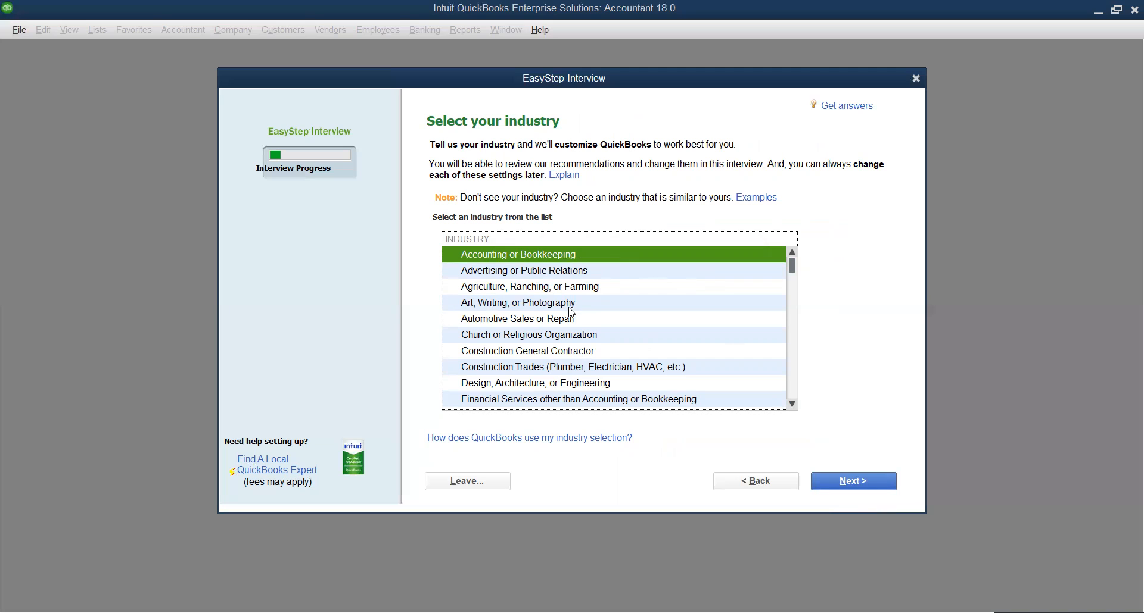
Scroll the industry list and accept the industry selection to continue
mouse_move(798, 261)
left_mouse_down()
mouse_move(813, 405)
mouse_move(799, 270)
left_mouse_up()
left_click(850, 484)
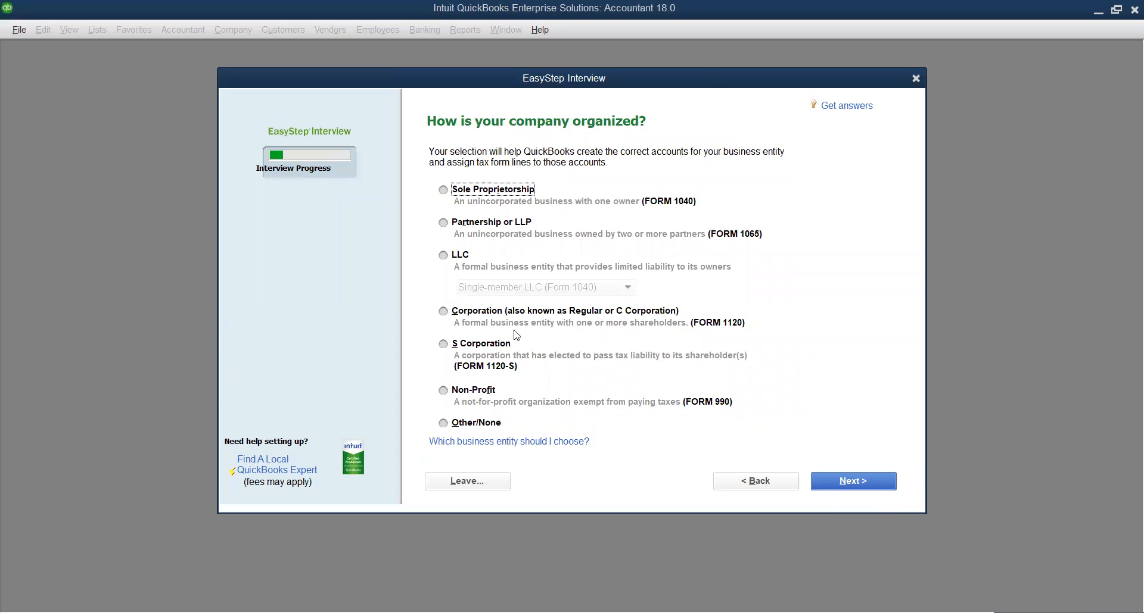
Choose Corporation (Form 1120) as the business entity type and continue
left_click(443, 311)
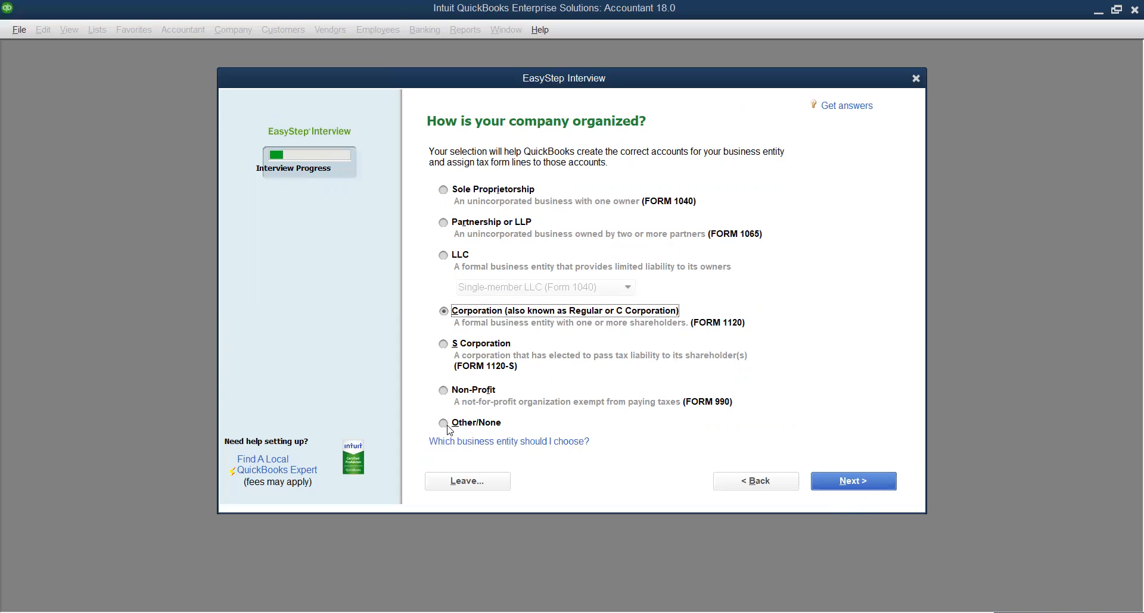
left_click(849, 482)
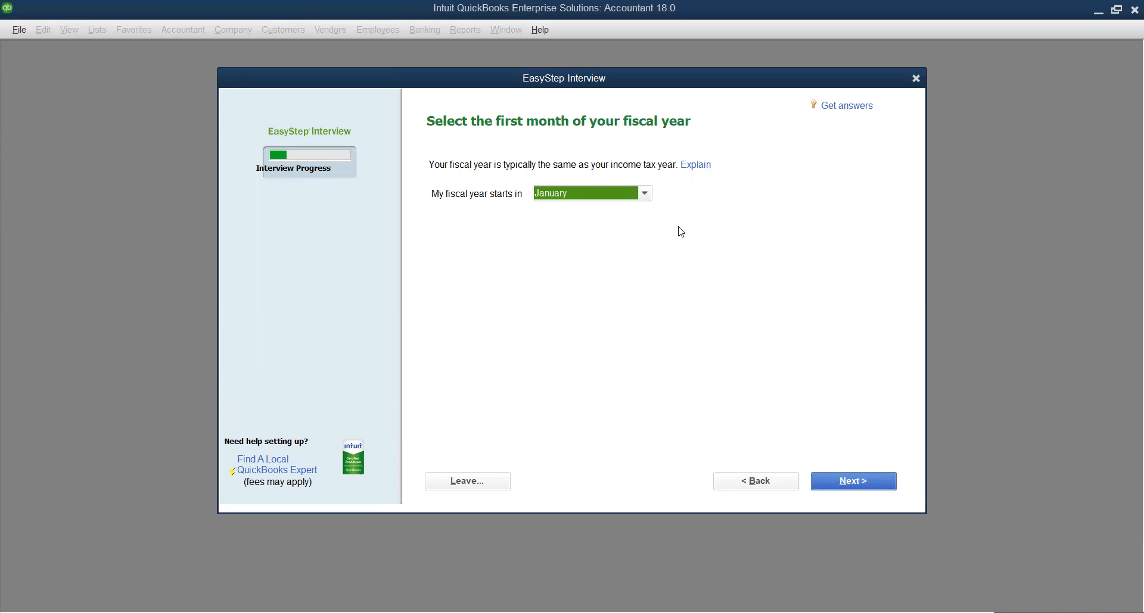
Keep January as the fiscal year start and leave the administrator password blank
left_click(858, 483)
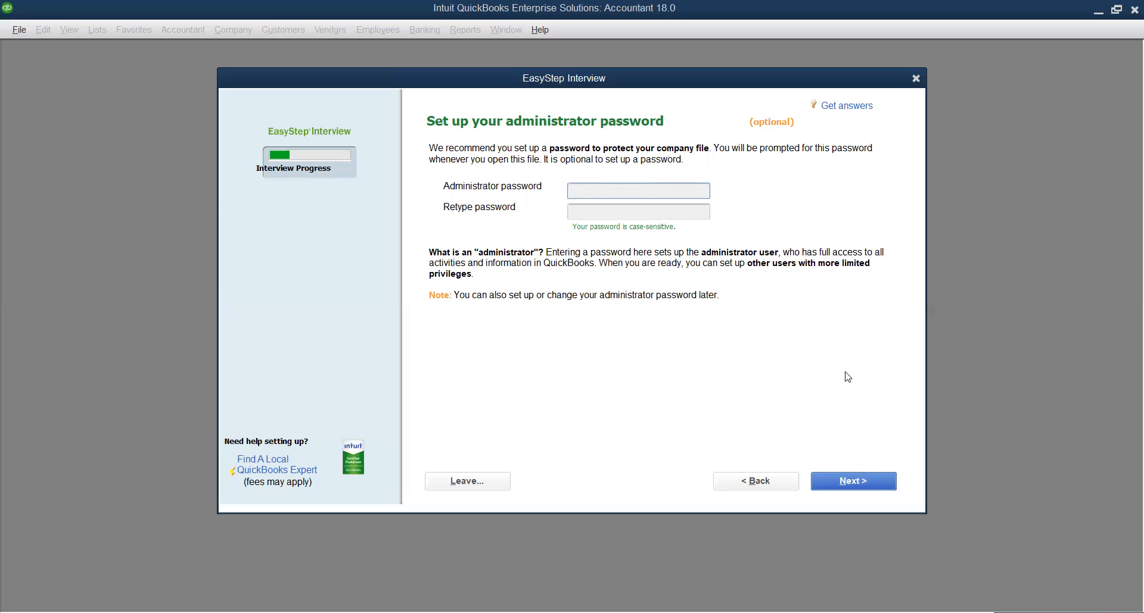
left_click(858, 485)
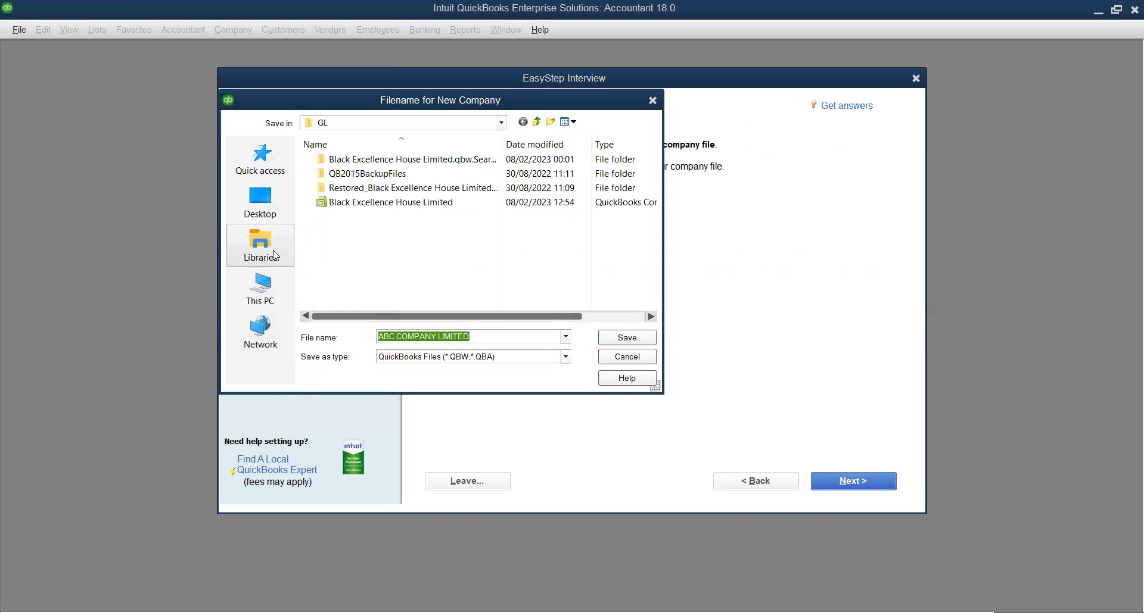
Save the company file as ABC COMPANY LIMITED in the Documents folder
left_click(286, 288)
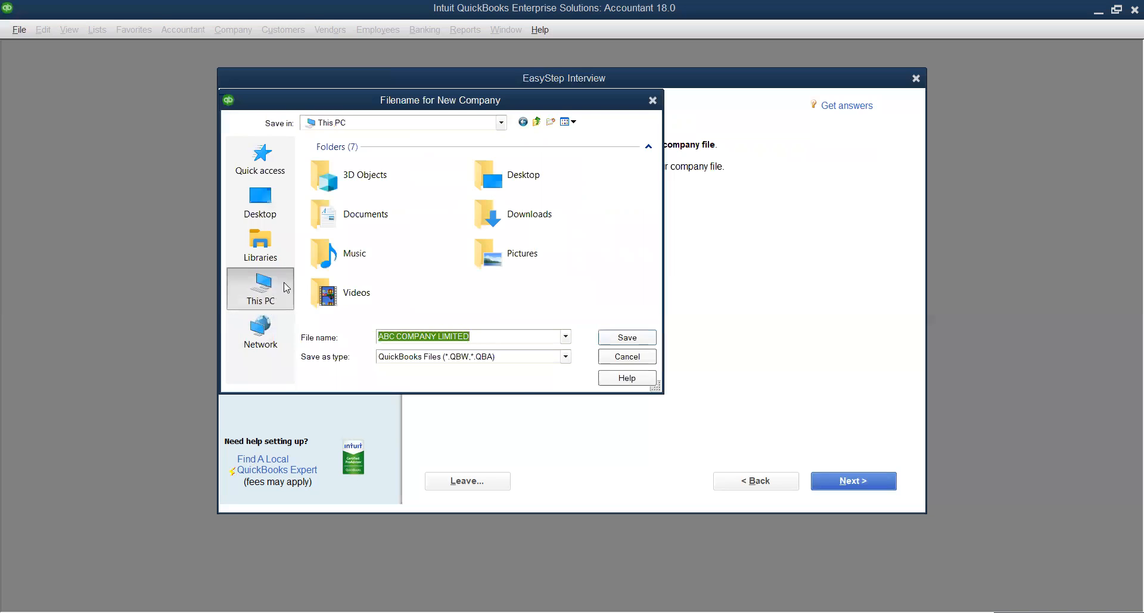
left_click(376, 224)
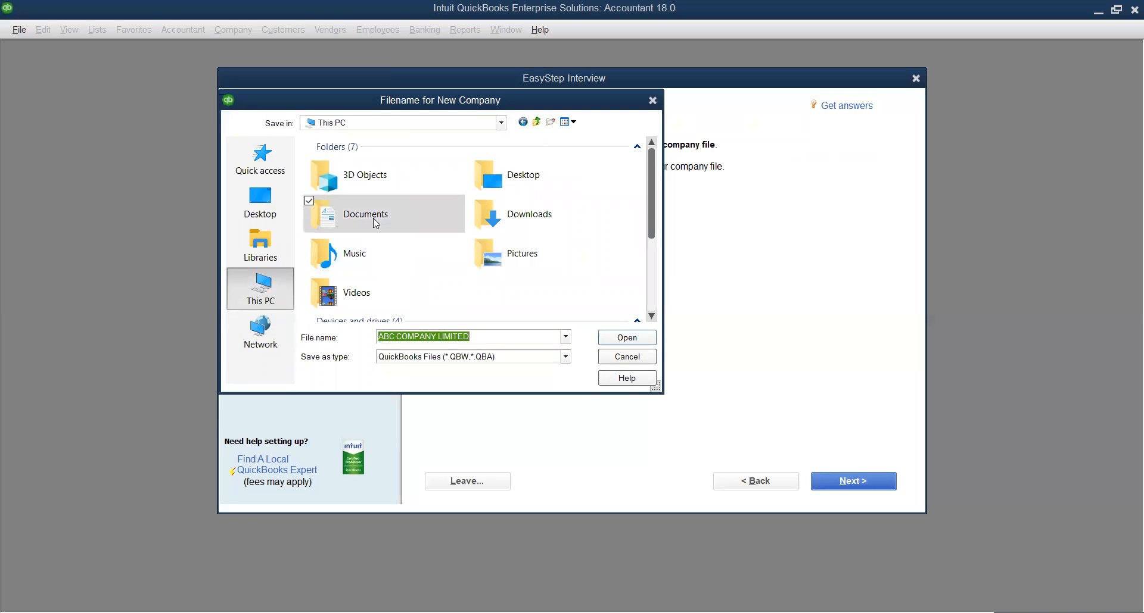
double_click(376, 224)
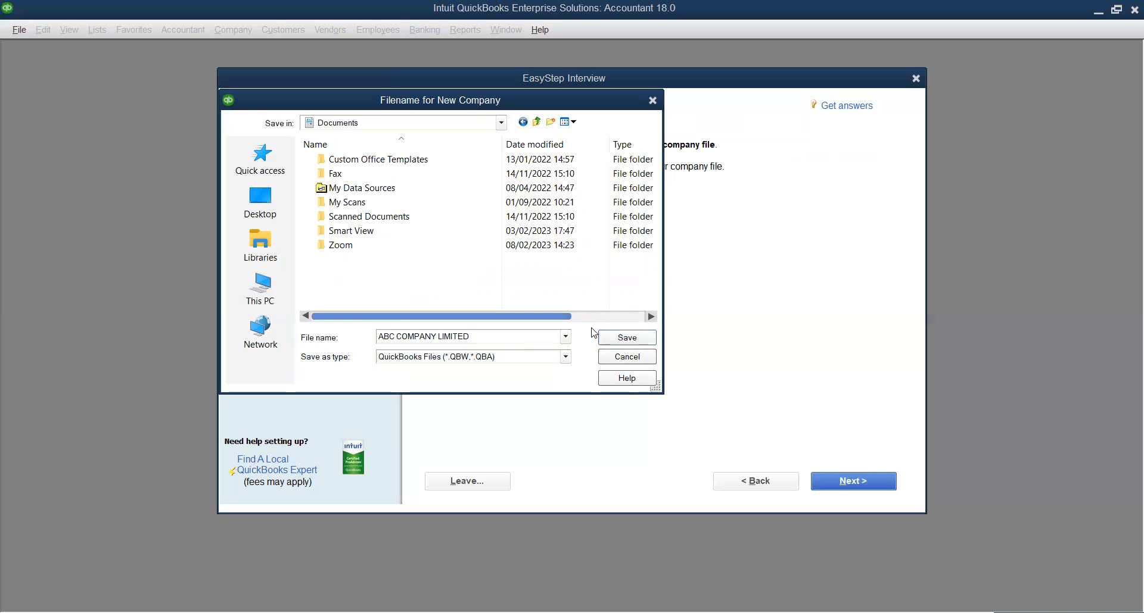
left_click(629, 341)
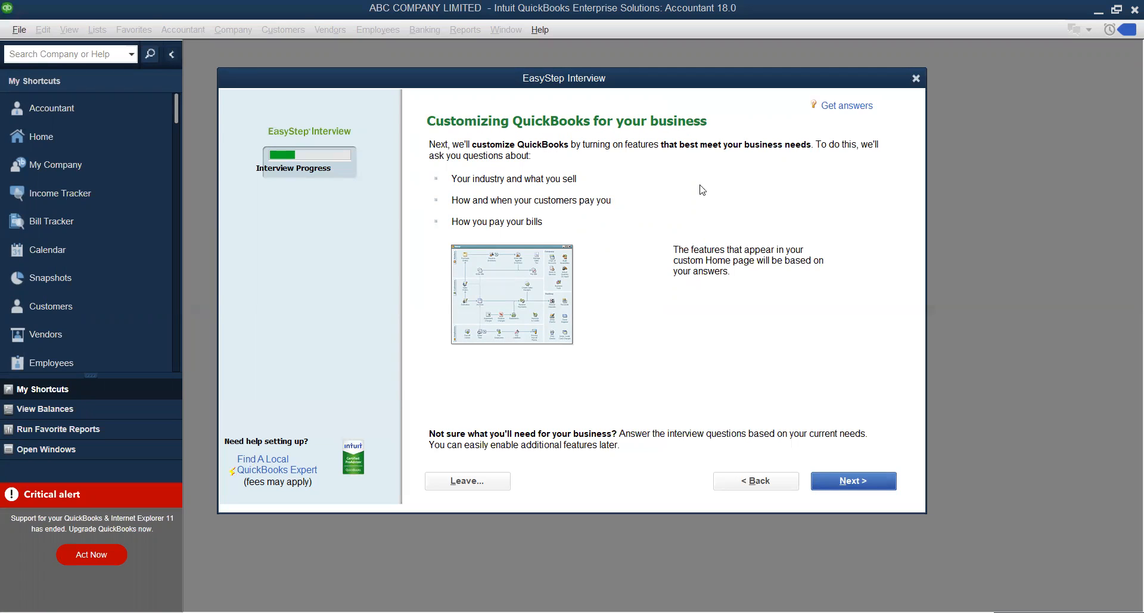
Continue past the Customizing QuickBooks introduction once the file is created
left_click(863, 483)
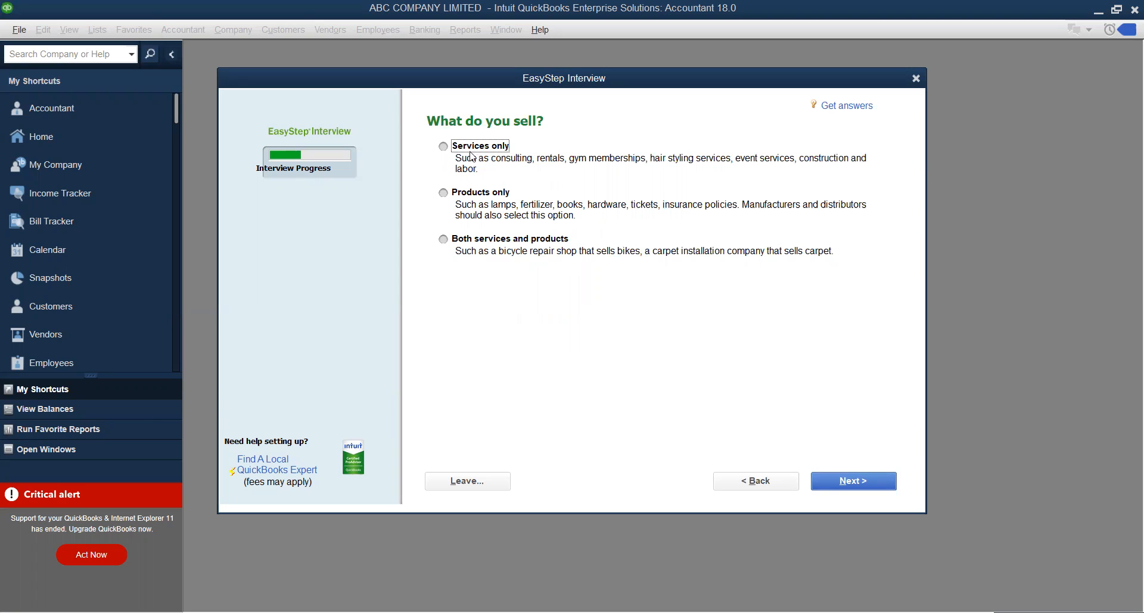
Record that the business sells Services only and continue
left_click(443, 147)
left_click(840, 483)
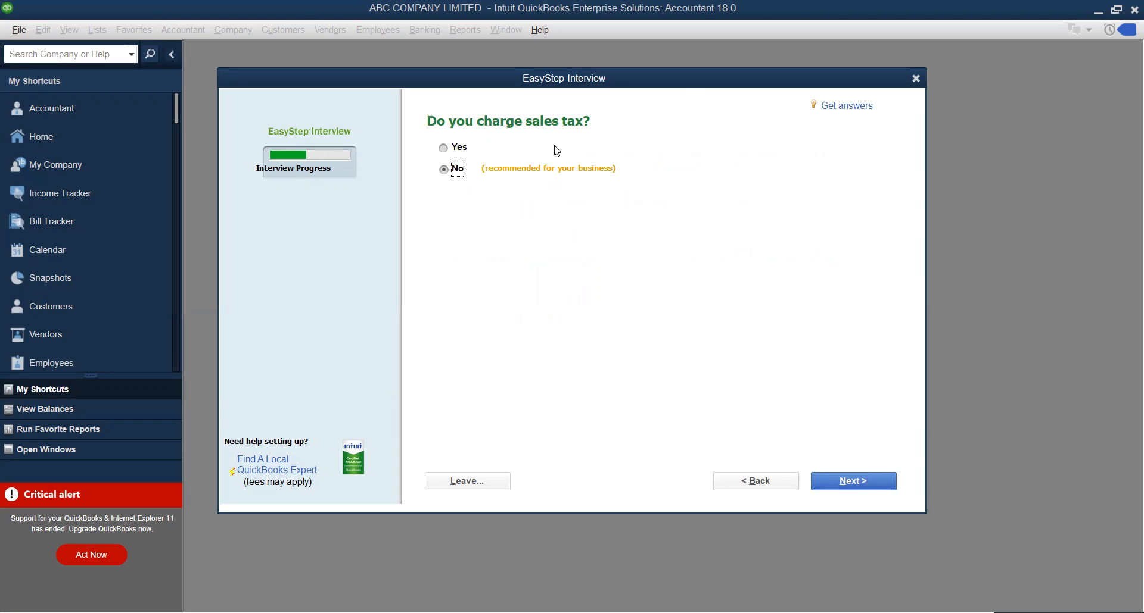
Answer Yes to charging sales tax and No to creating estimates
left_click(444, 149)
left_click(866, 483)
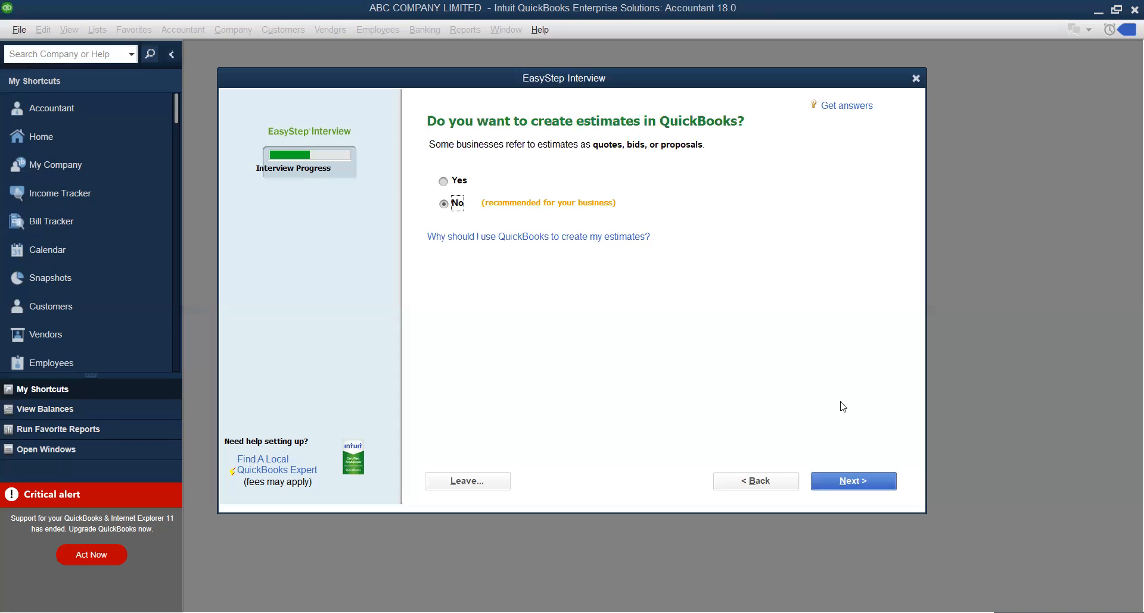
left_click(852, 481)
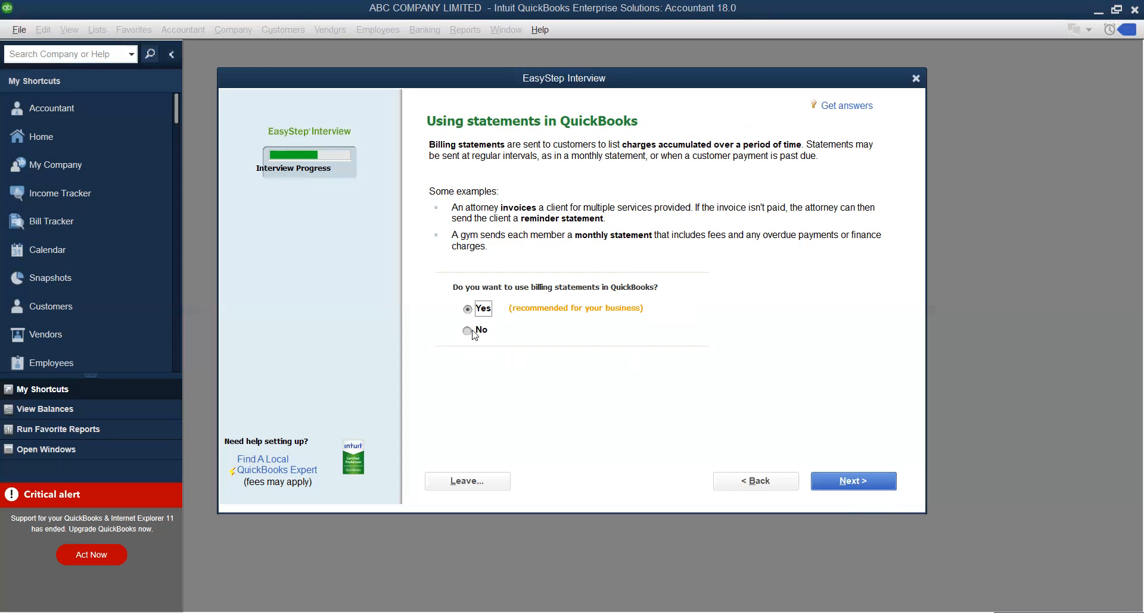
Accept billing statements, answer Yes to invoices, and leave progress invoicing at No
left_click(856, 486)
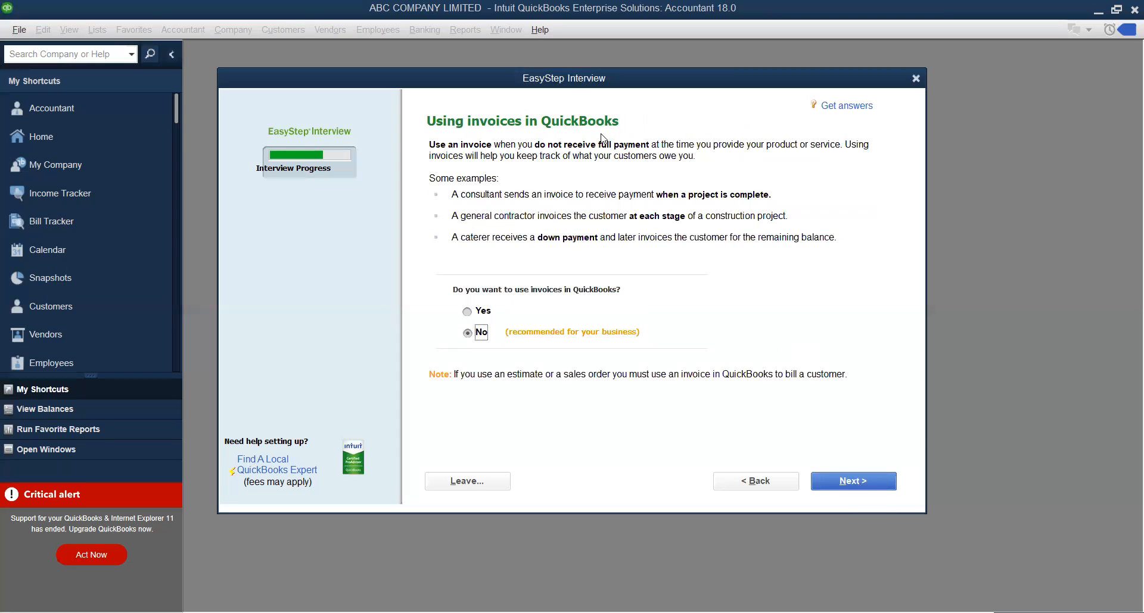
left_click(468, 311)
left_click(849, 485)
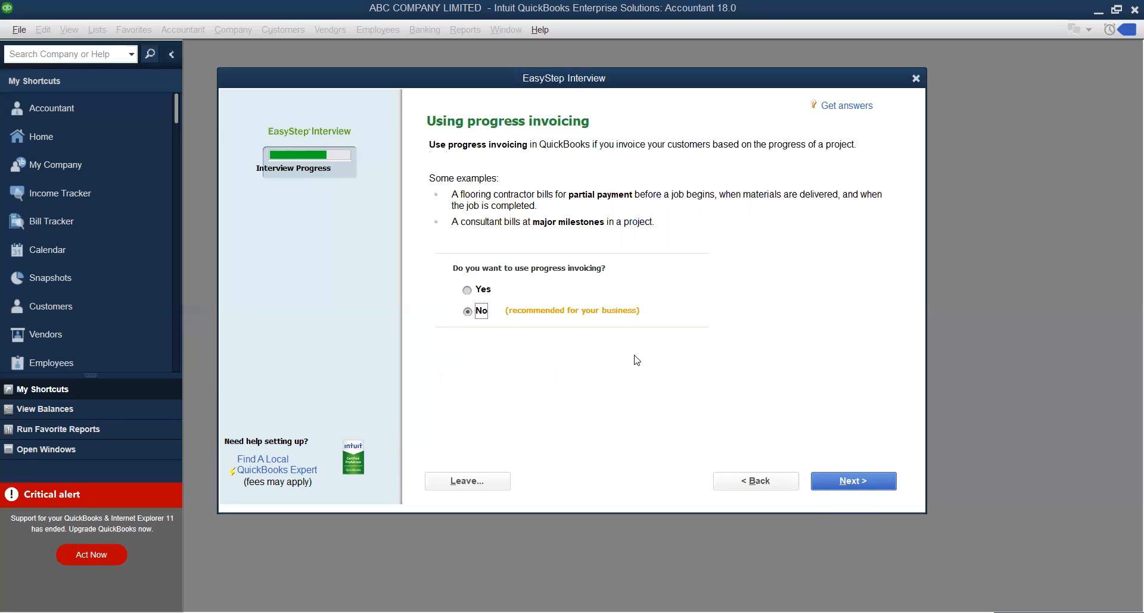
left_click(856, 486)
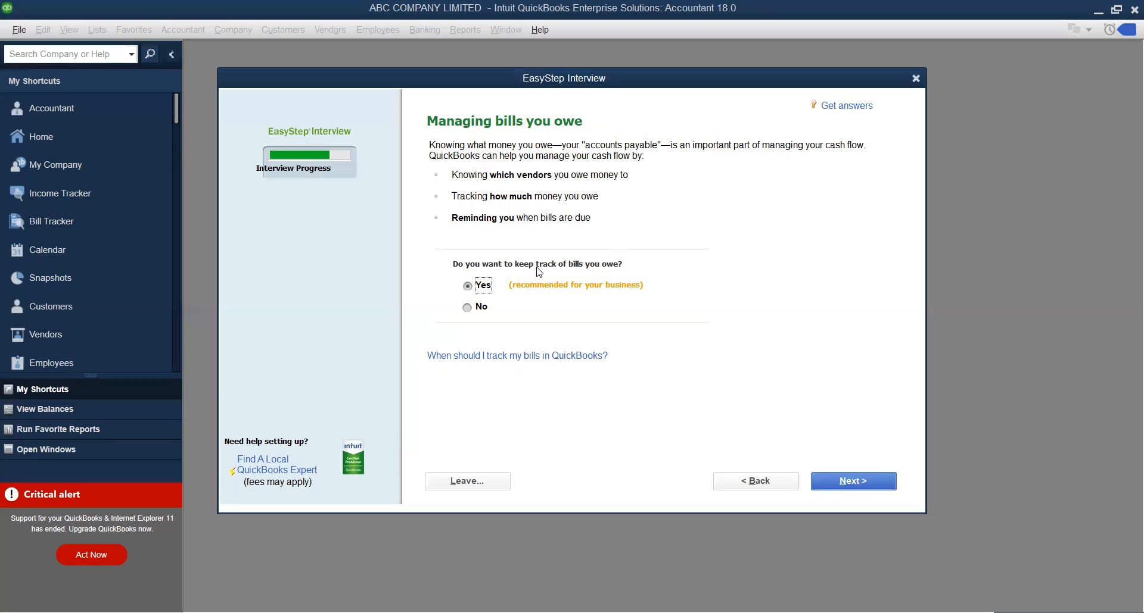
Keep bill tracking on, answer No to time tracking, and No to employees
left_click(847, 482)
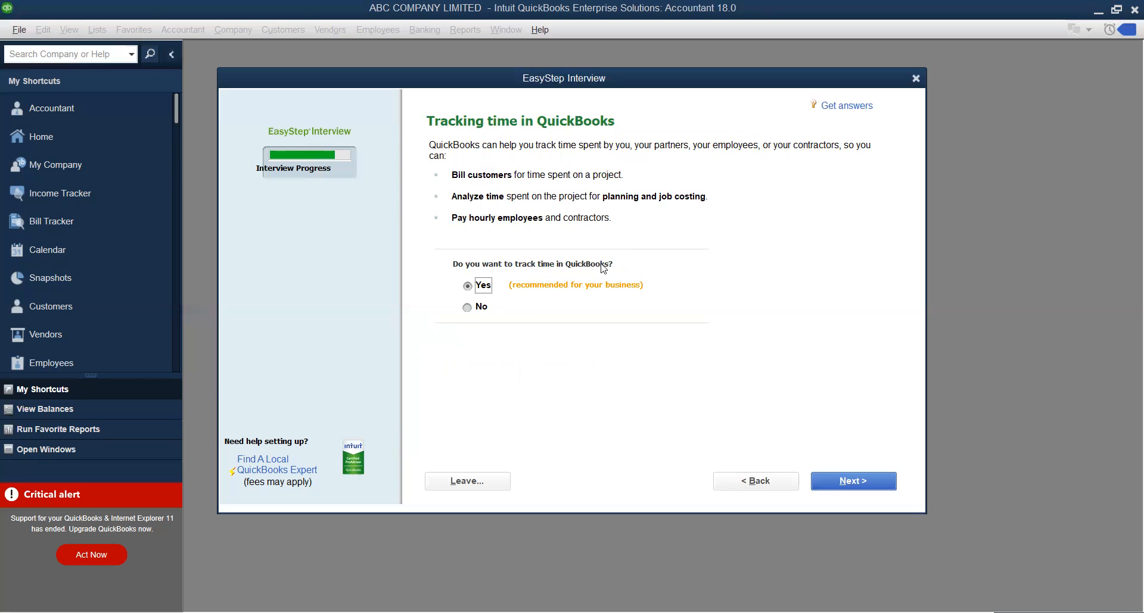
left_click(469, 308)
left_click(853, 482)
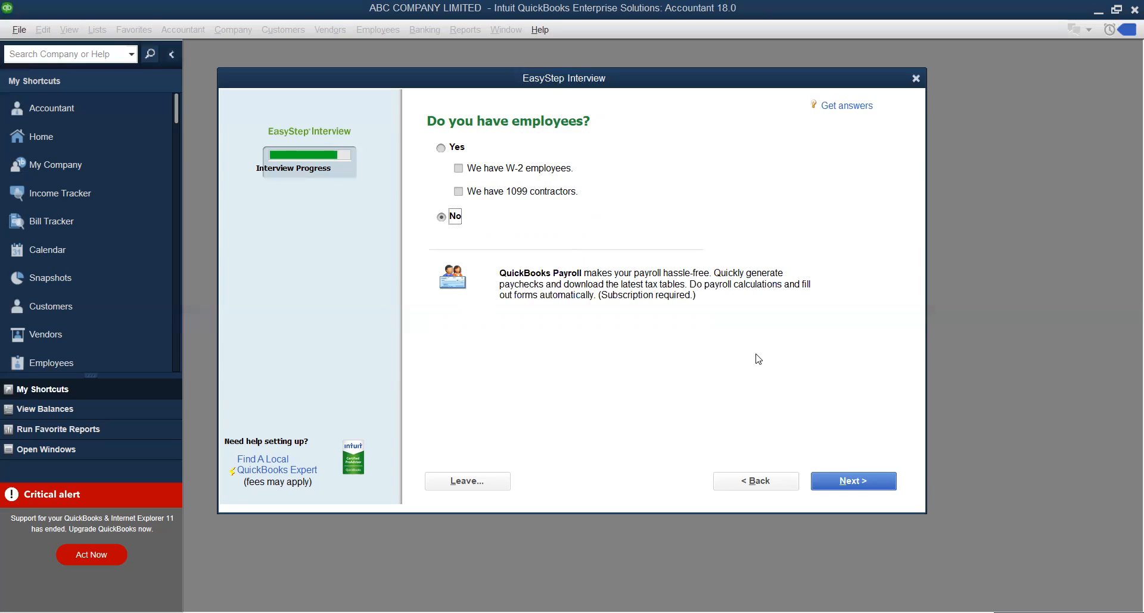
left_click(861, 487)
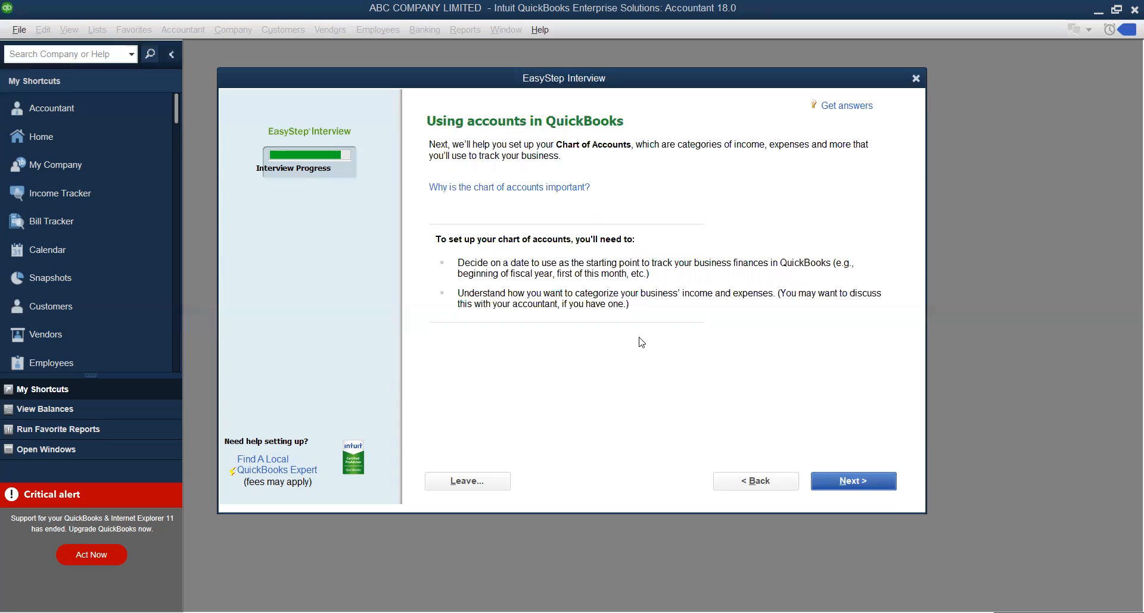
Set the tracking start date to the beginning of this fiscal year, 01/01/2023
left_click(886, 483)
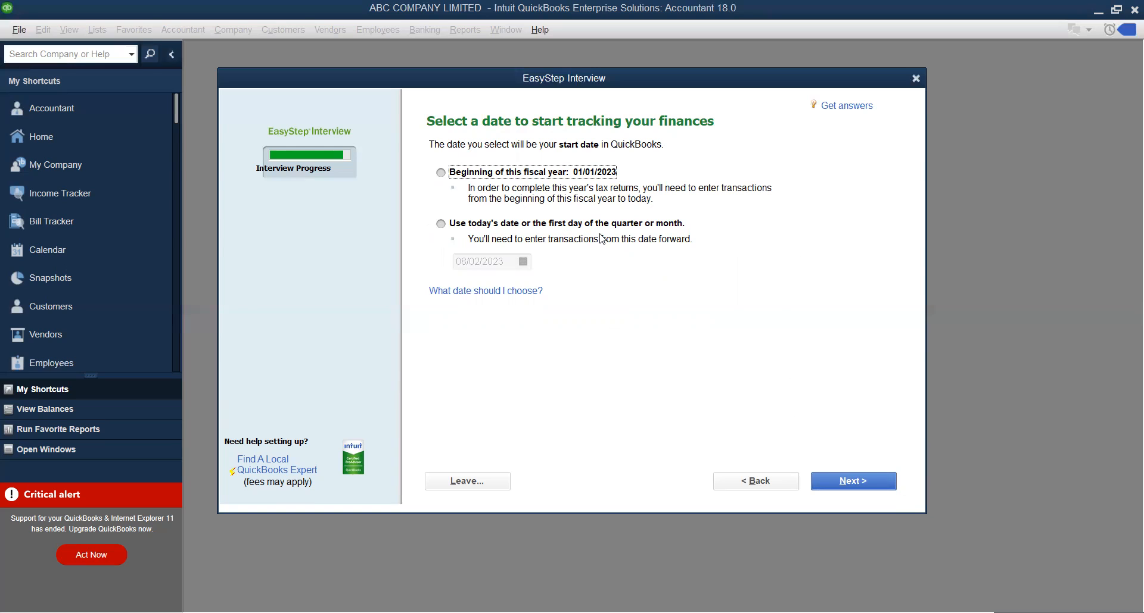
left_click(441, 173)
left_click(442, 224)
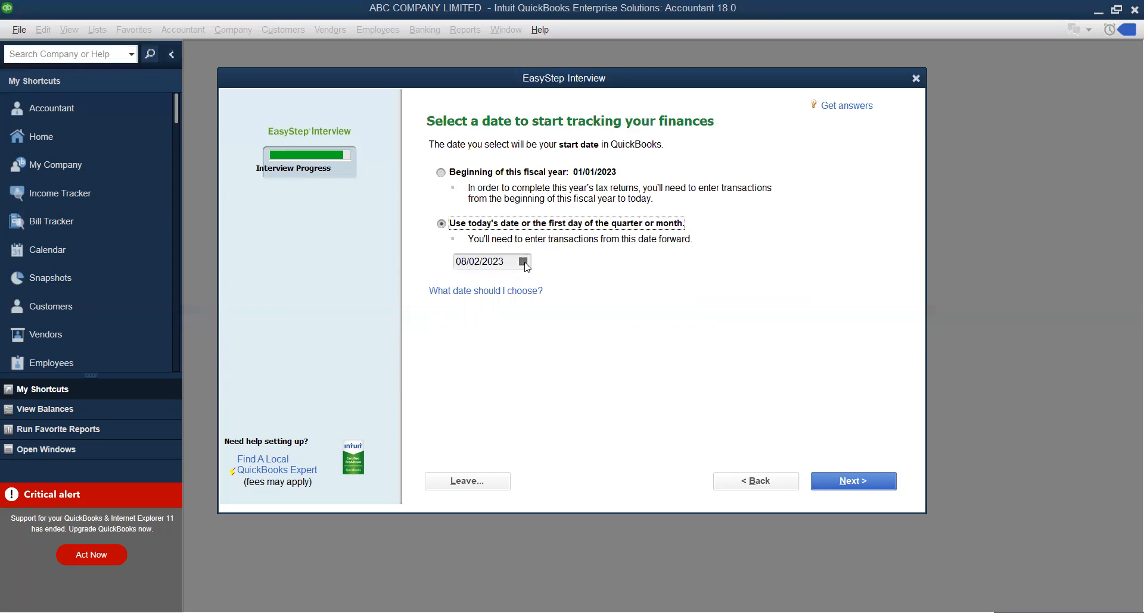
left_click(441, 173)
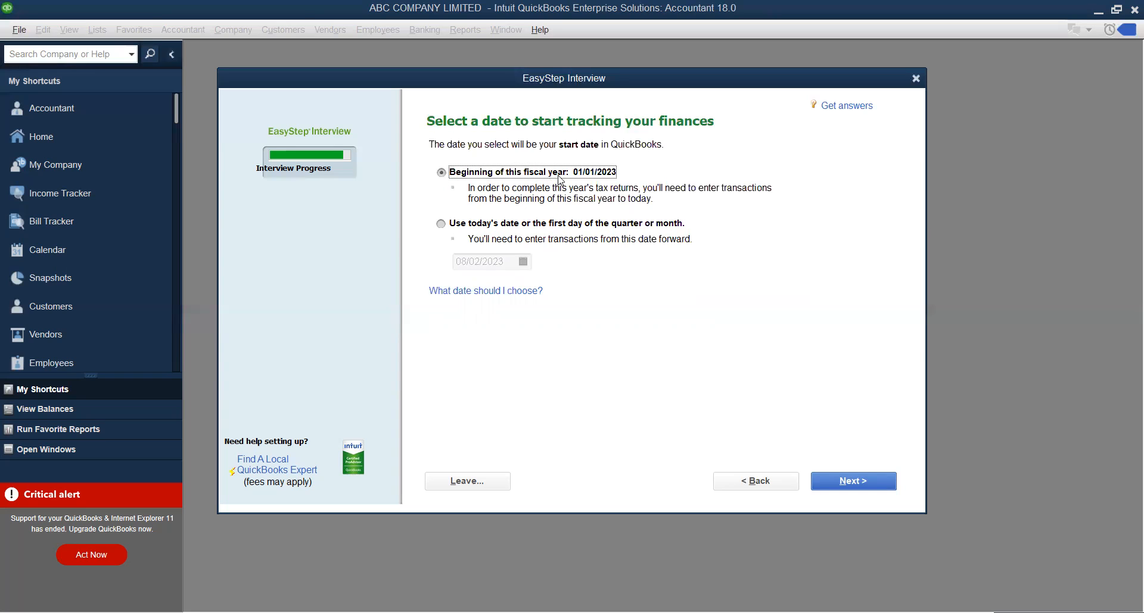
left_click(858, 484)
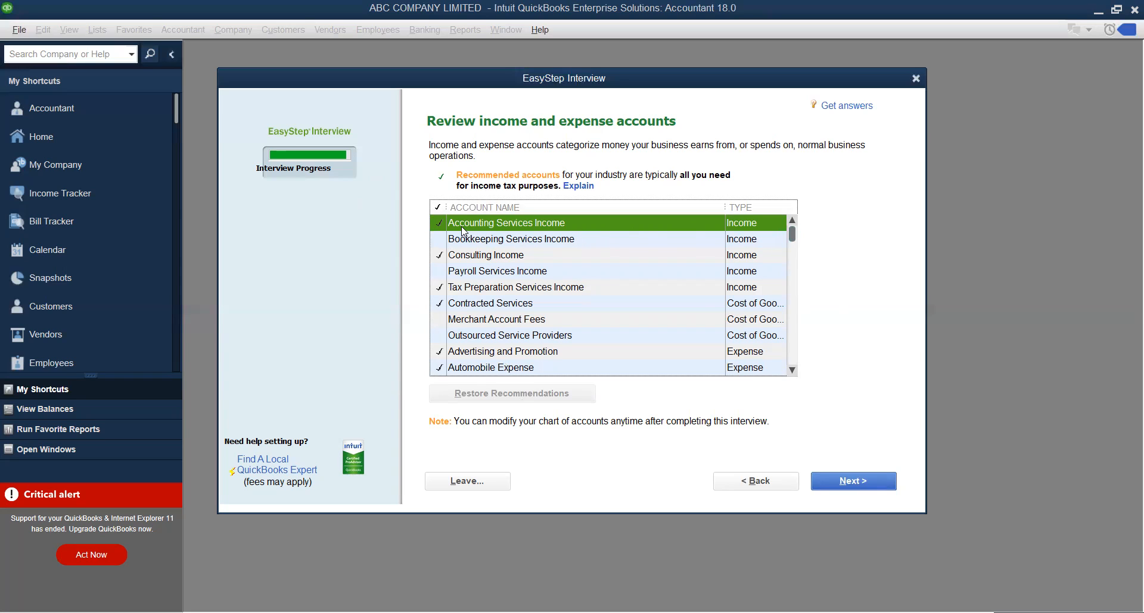
Toggle Accounting Services Income, review the recommended accounts, and accept them to finish the interview
left_click(440, 224)
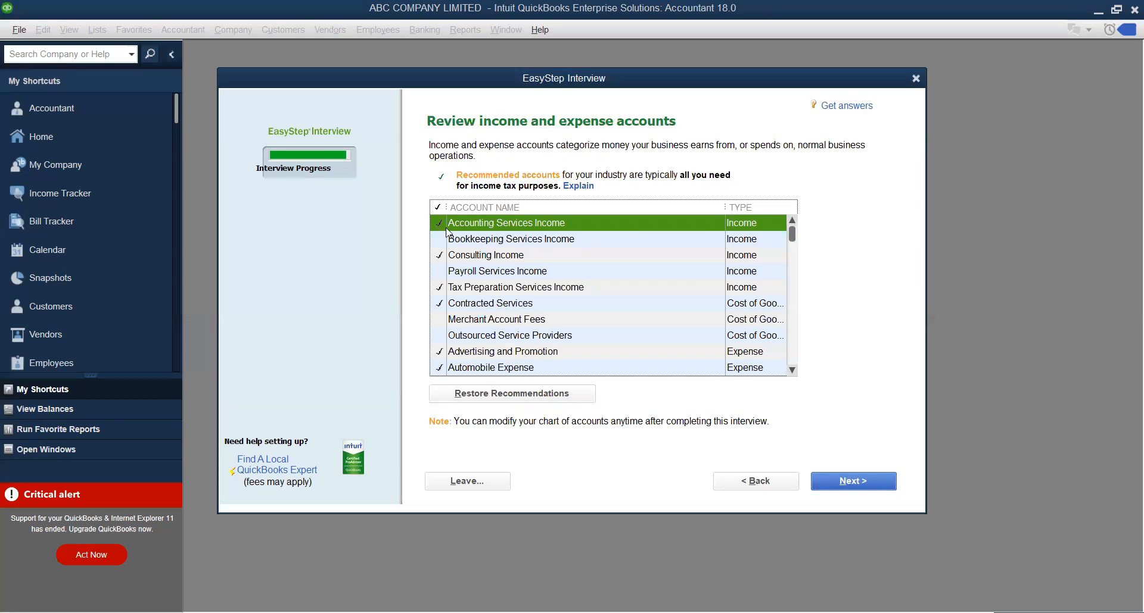
mouse_move(795, 240)
left_mouse_down()
mouse_move(796, 357)
mouse_move(795, 239)
left_mouse_up()
mouse_move(796, 245)
left_mouse_down()
mouse_move(802, 362)
mouse_move(794, 247)
left_mouse_up()
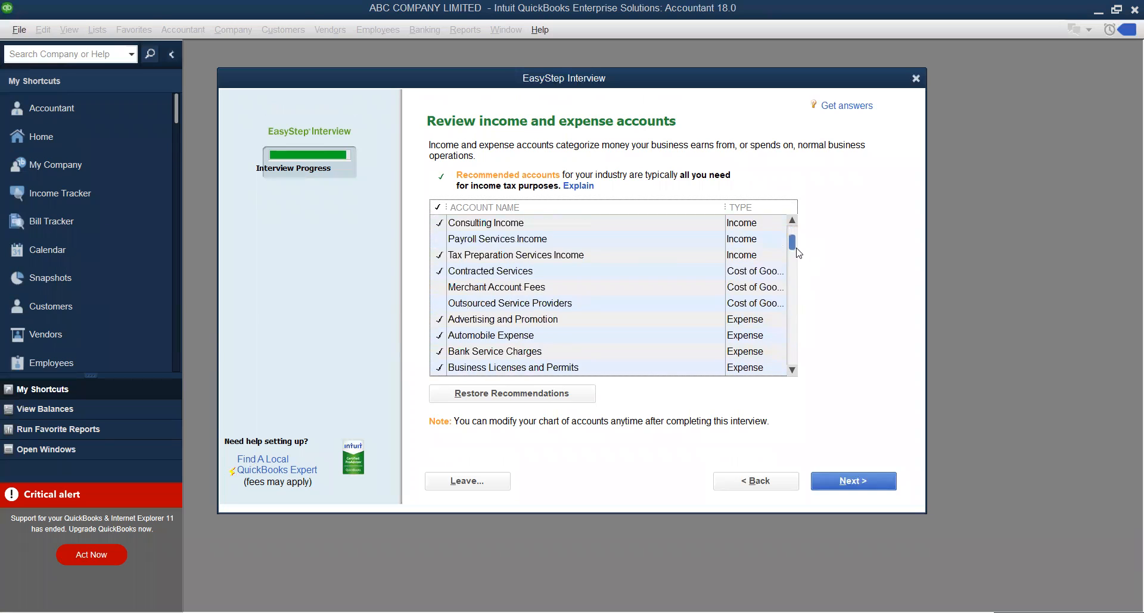
left_click(850, 485)
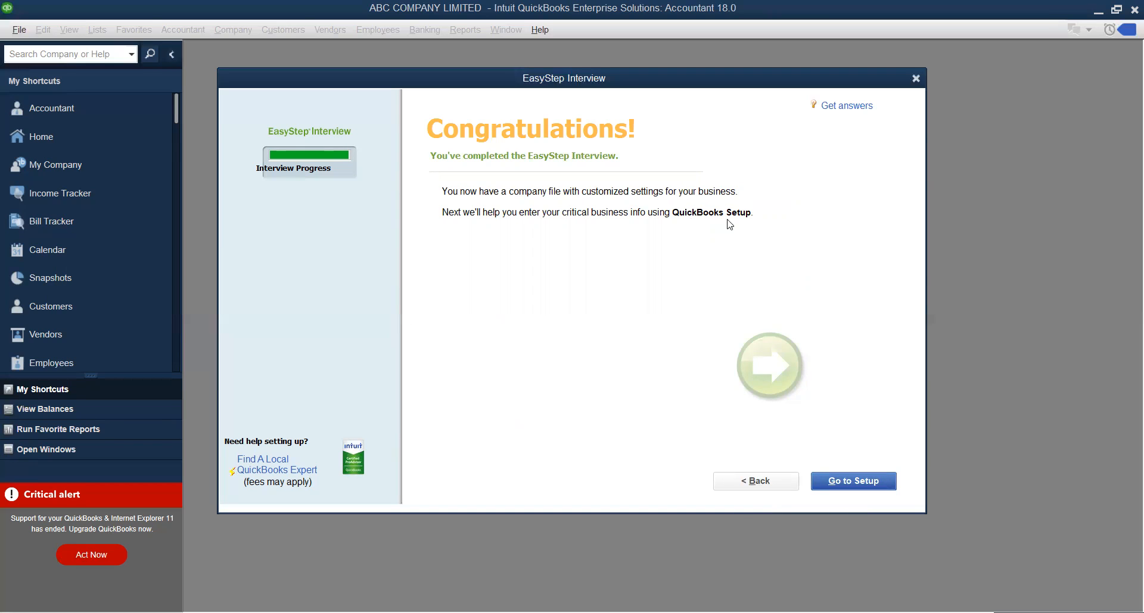
Open QuickBooks Desktop Setup, then close it without adding any data
left_click(848, 489)
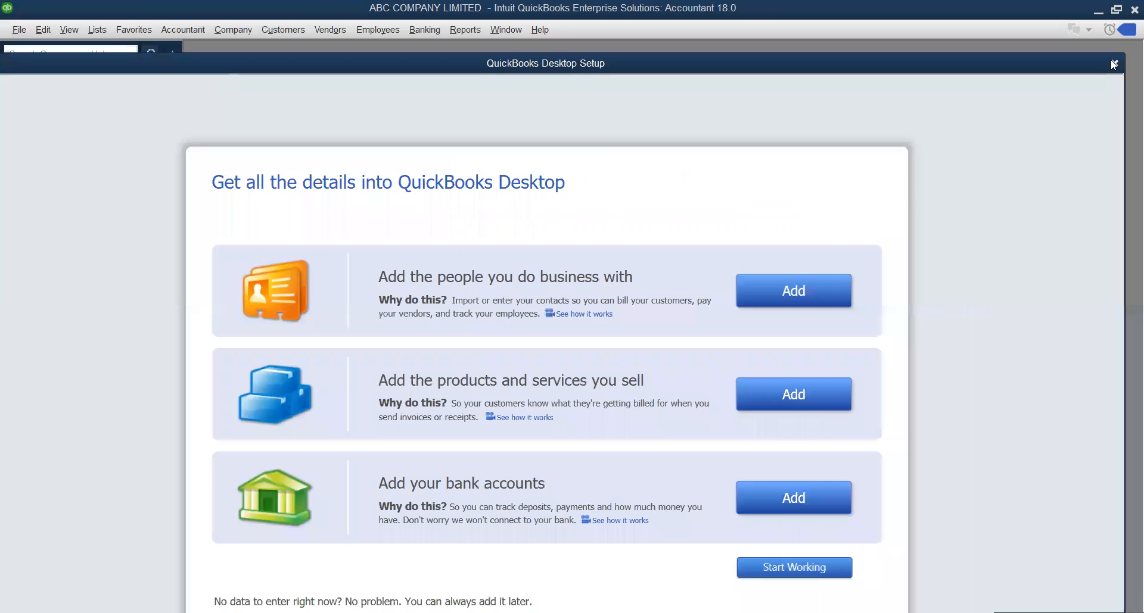
left_click(1113, 65)
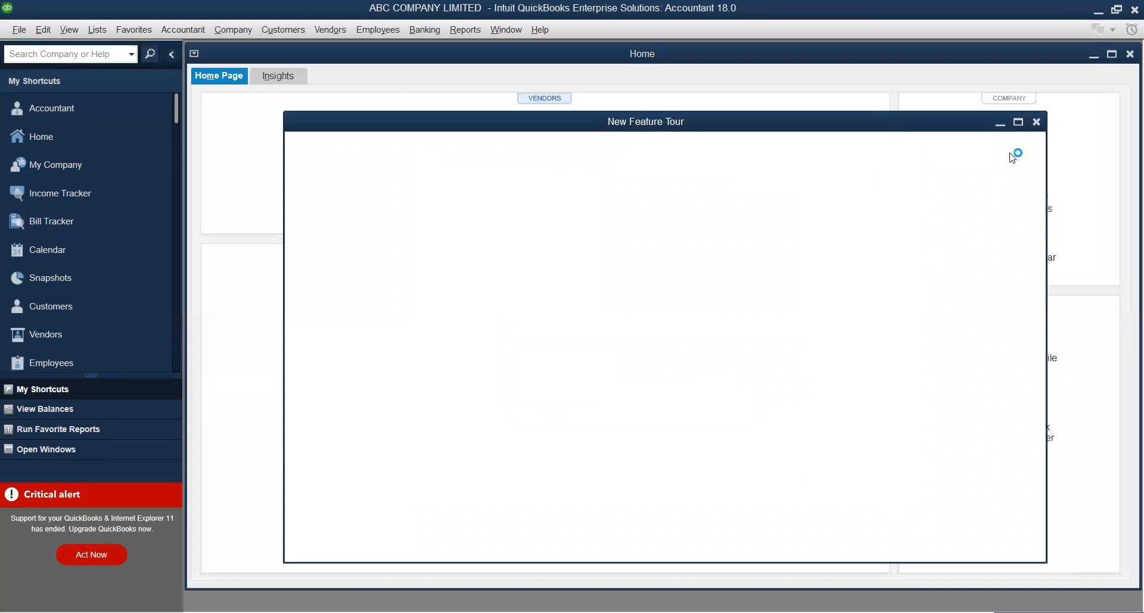
Close the New Feature Tour window over the ABC COMPANY LIMITED Home page
left_click(1036, 122)
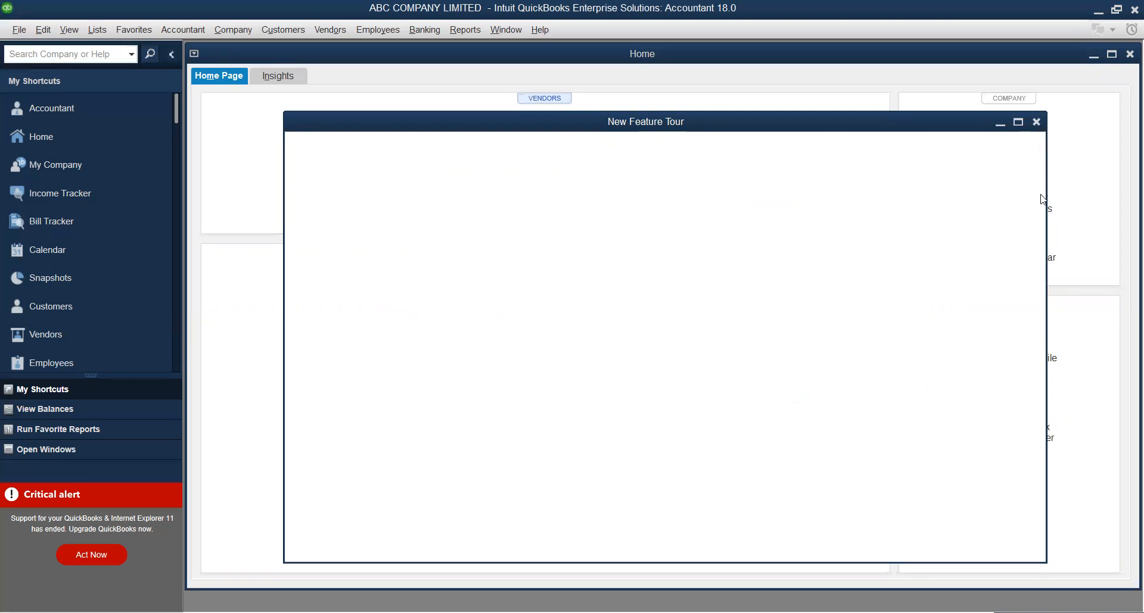